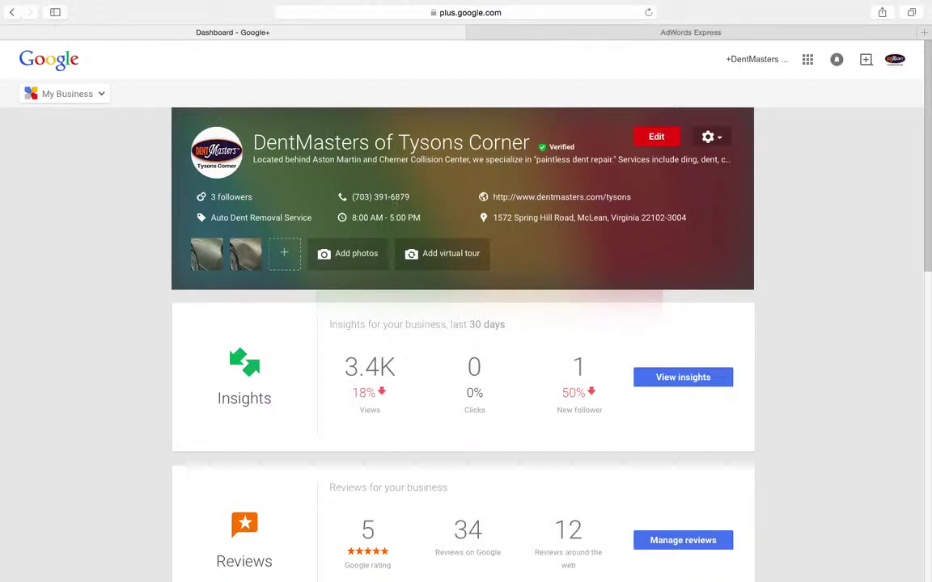
- Launch AdWords Express from the Google apps menu on the DentMasters My Business dashboard
mouse_move(405, 213)
click(808, 61)
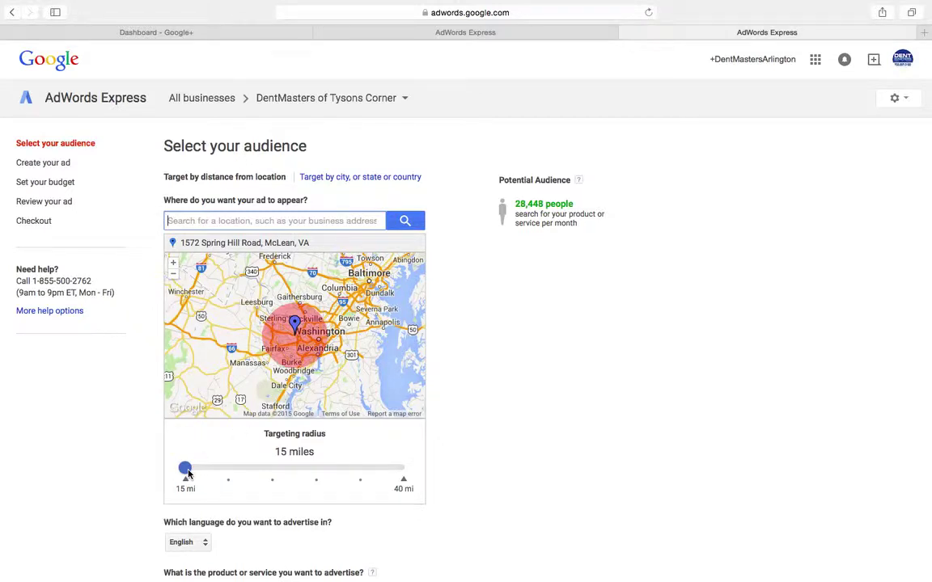
- Try a wider targeting radius, leaving it at 15 miles around the business
mouse_move(187, 473)
mouse_down()
mouse_move(403, 475)
mouse_move(171, 467)
mouse_up()
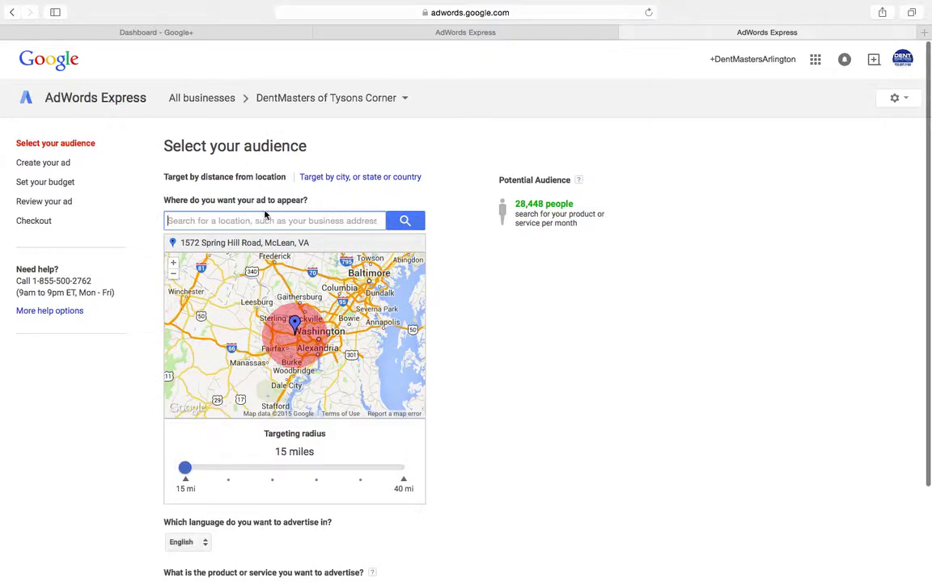
- Switch to city targeting and add Great Falls, Virginia to the target locations
click(372, 178)
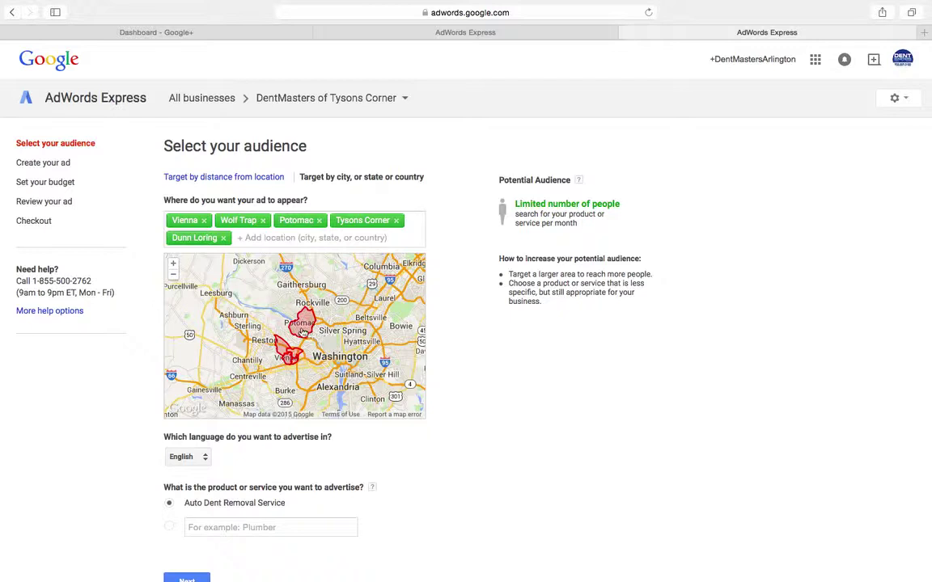
click(277, 238)
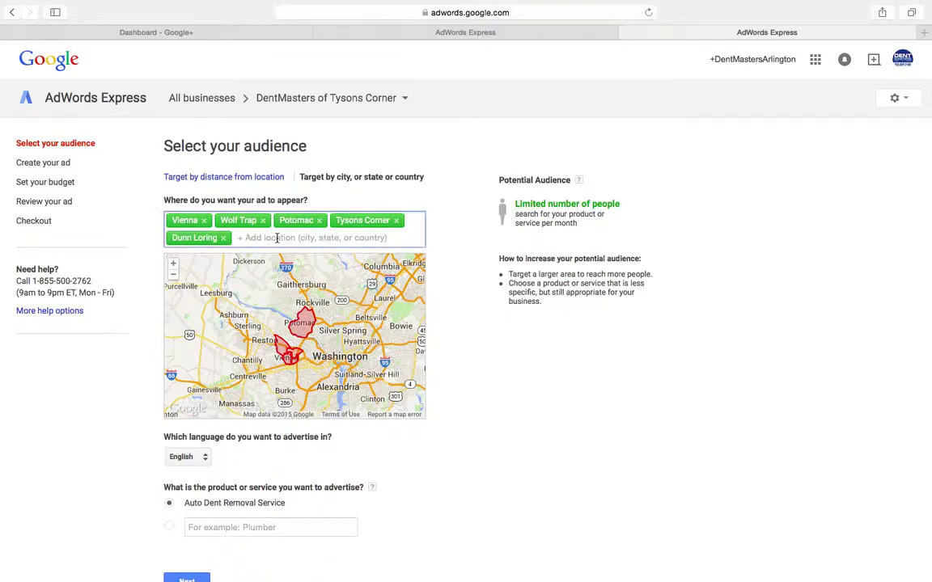
text(Great Falls)
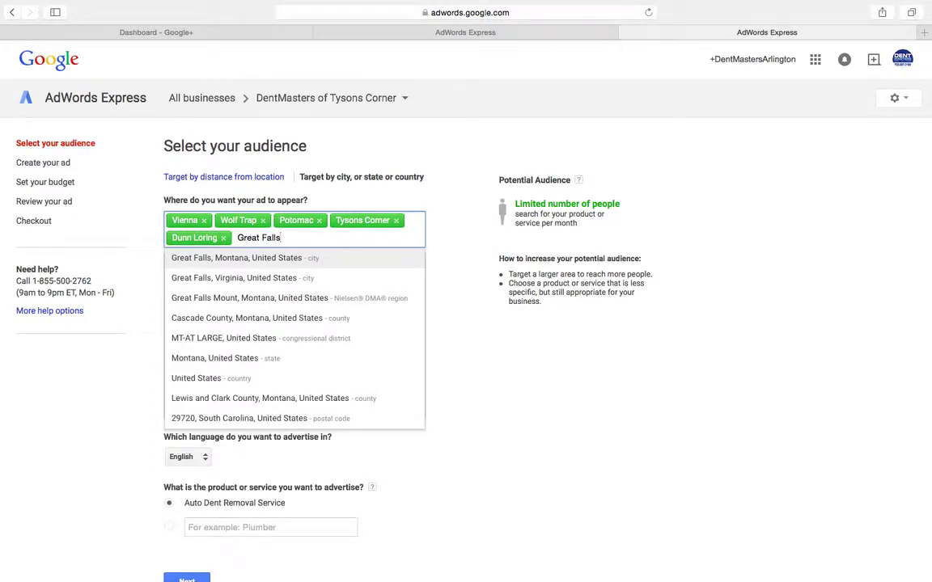
key(super+shift+backslash)
click(524, 139)
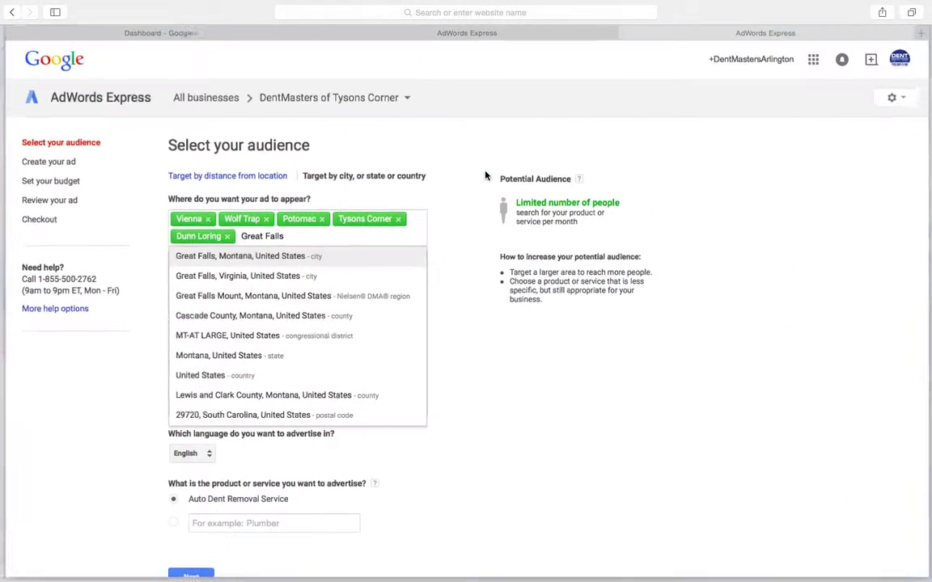
click(220, 278)
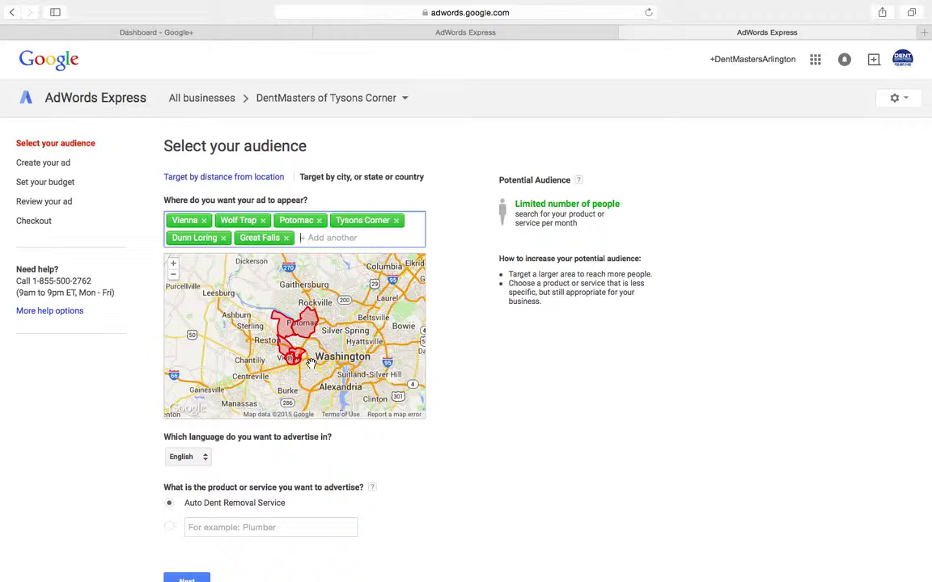
- Switch back to 15-mile distance targeting, check the settings, and submit the audience
click(246, 183)
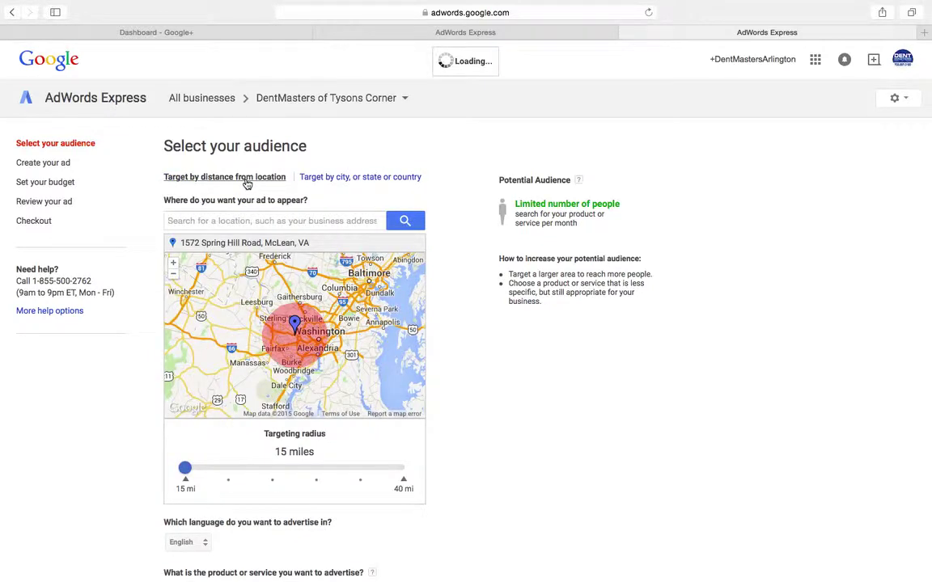
scroll(459, 437, down, 3)
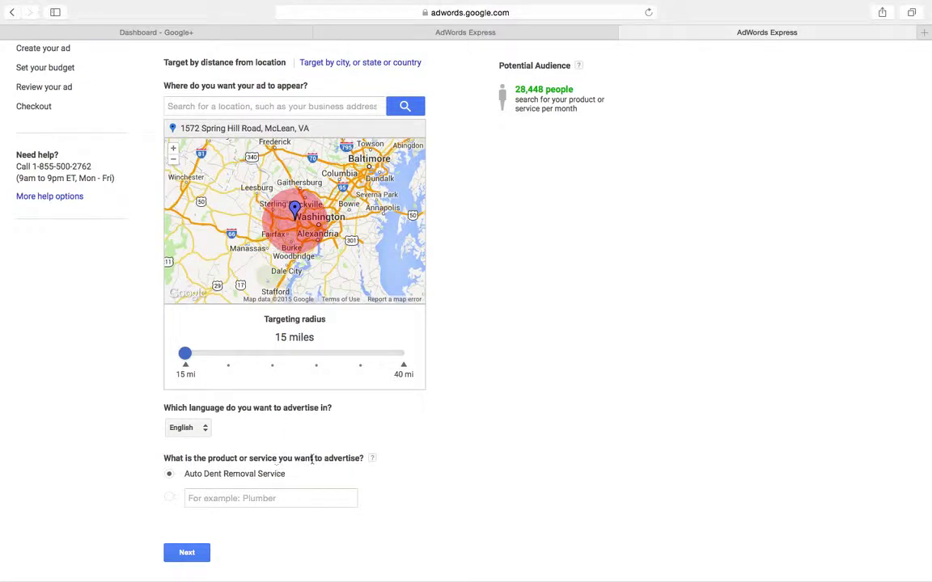
scroll(486, 329, up, 3)
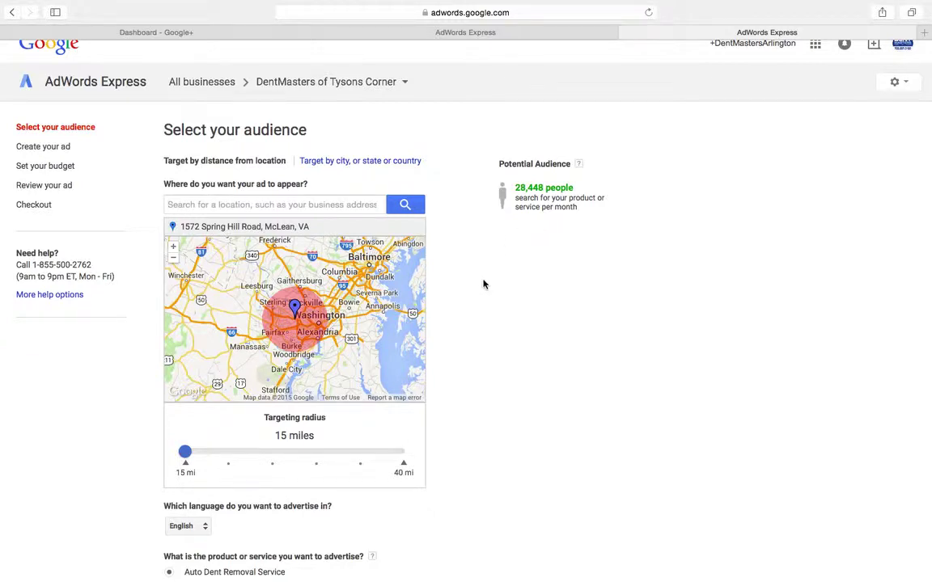
scroll(451, 345, down, 3)
scroll(451, 345, up, 3)
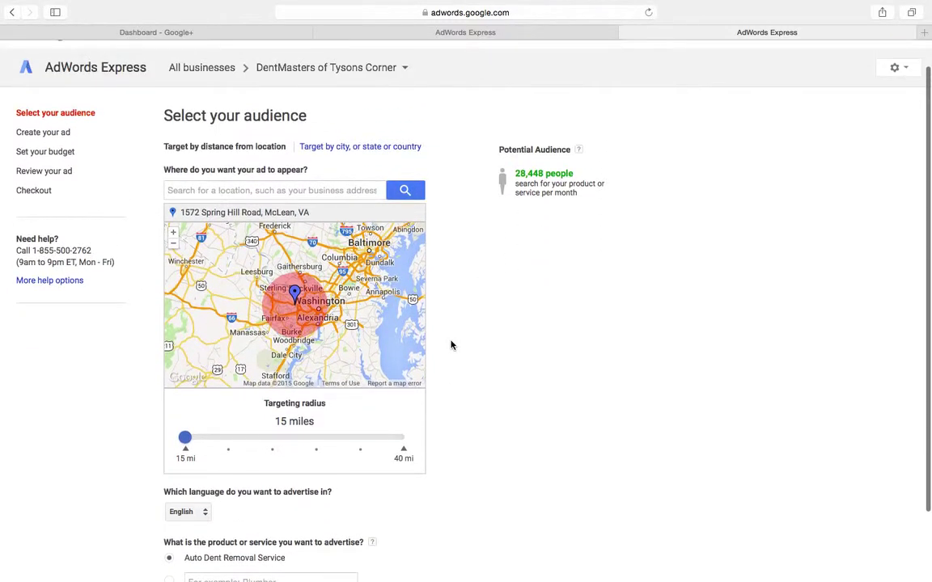
scroll(452, 346, down, 3)
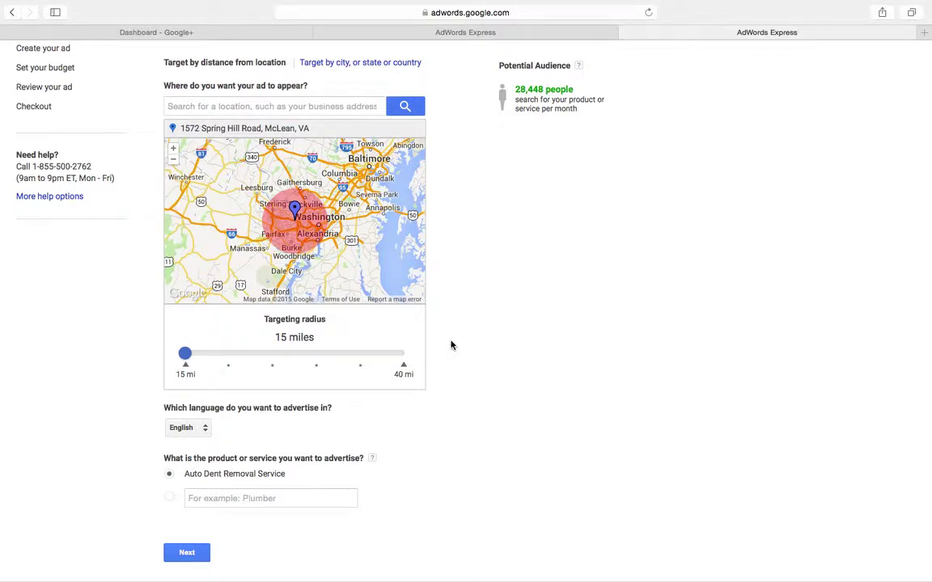
scroll(451, 345, up, 3)
scroll(452, 345, down, 3)
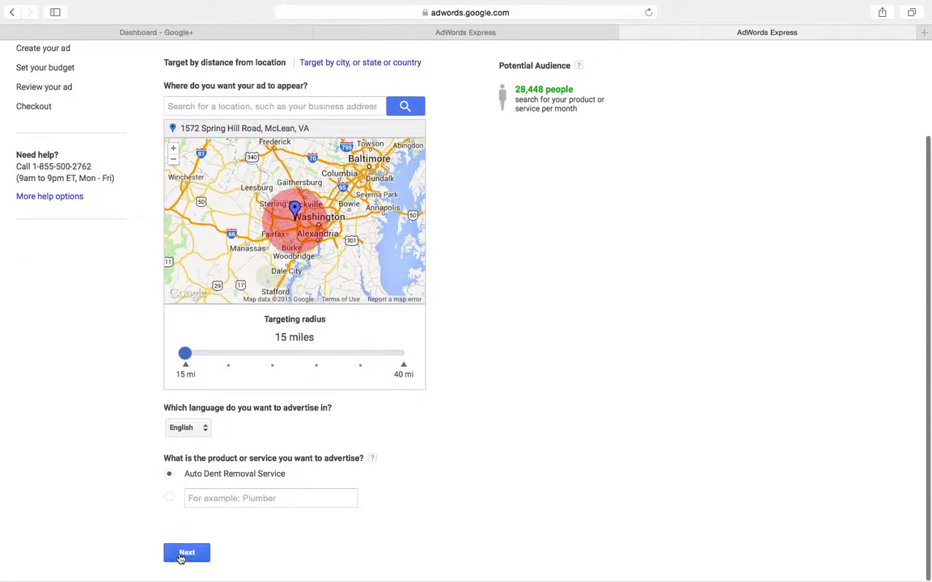
click(186, 555)
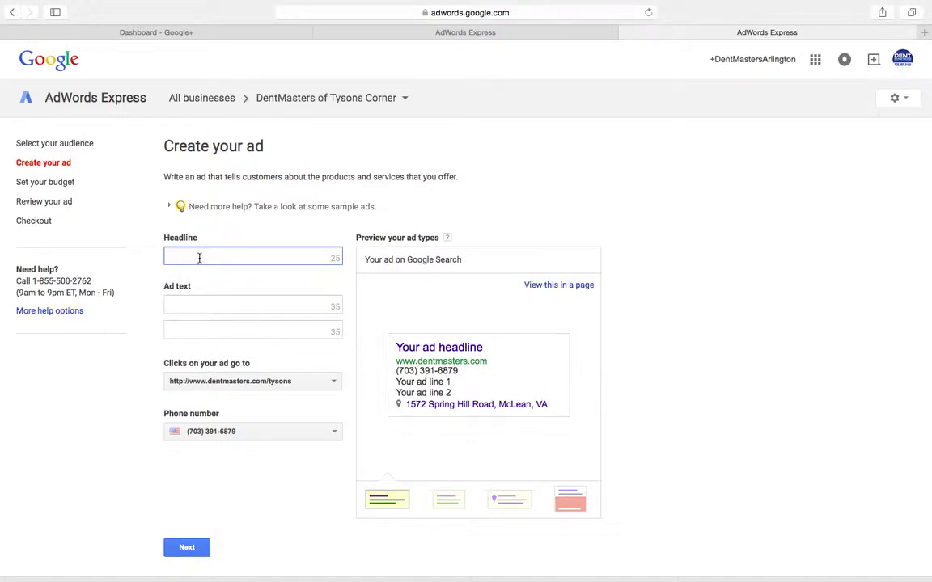
- Enter the headline 'We Fix Dents & Dings VA' within the 25-character limit
text(W)
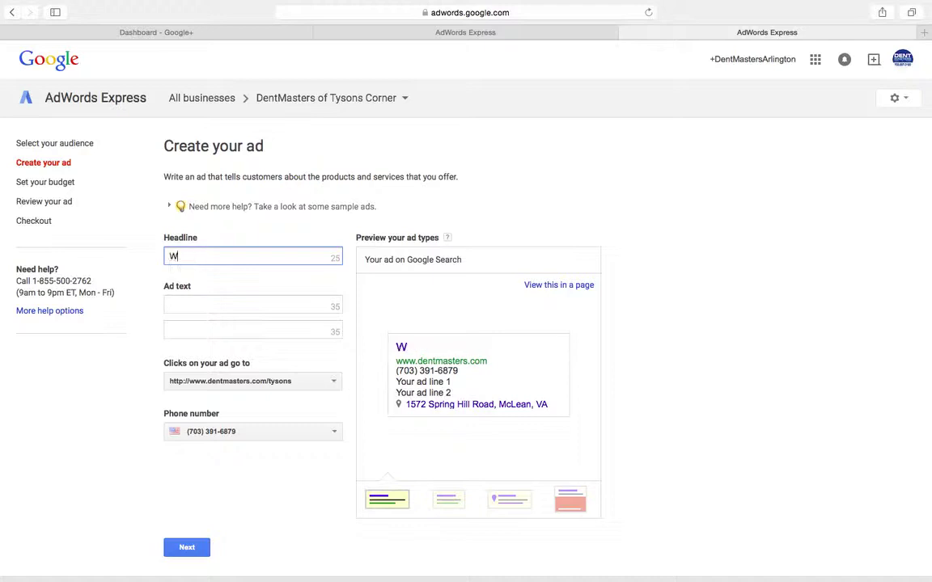
text(e Fix Dents and)
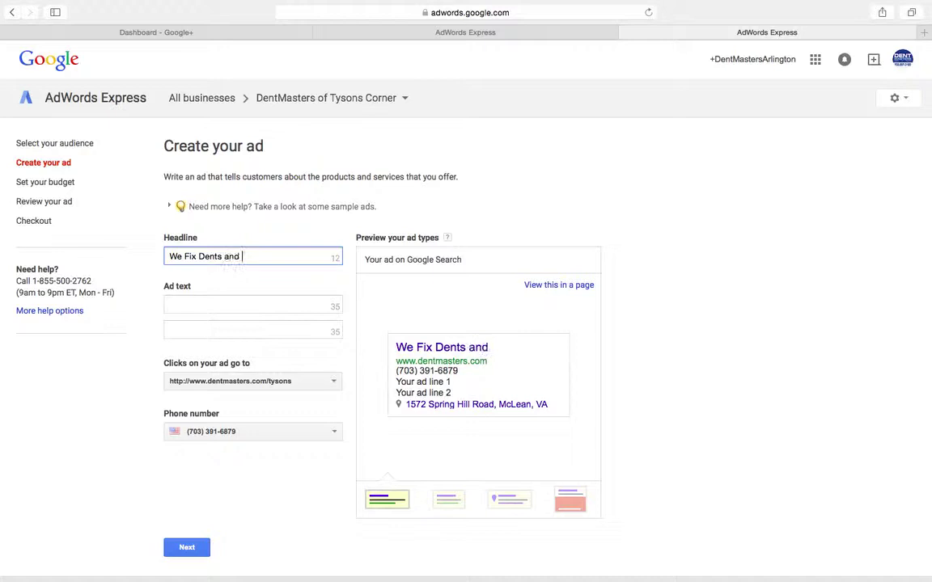
key(BackSpace)
key(BackSpace)
key(BackSpace)
key(BackSpace)
text(& Dings)
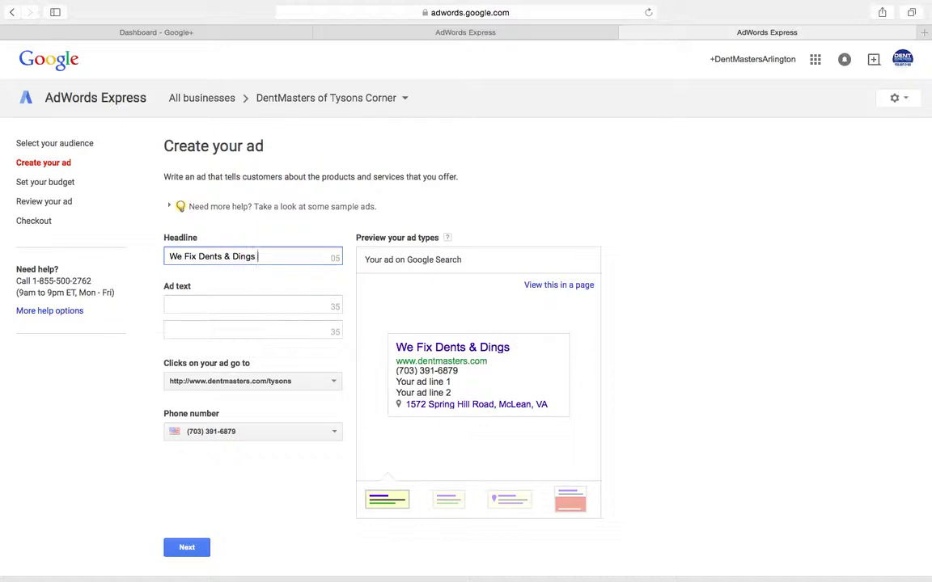
text(Va)
key(BackSpace)
text(A DC)
key(BackSpace)
key(BackSpace)
- Fill in ad text lines 'Hail Damage, Paintless Dent Removal' and 'Call Today for a Free Estimate'
click(287, 304)
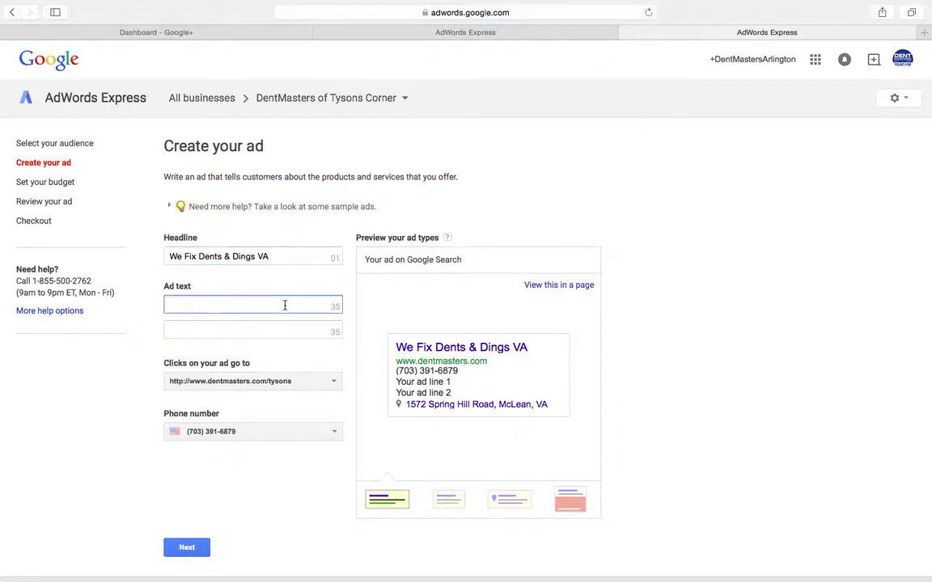
text(Hail Damage)
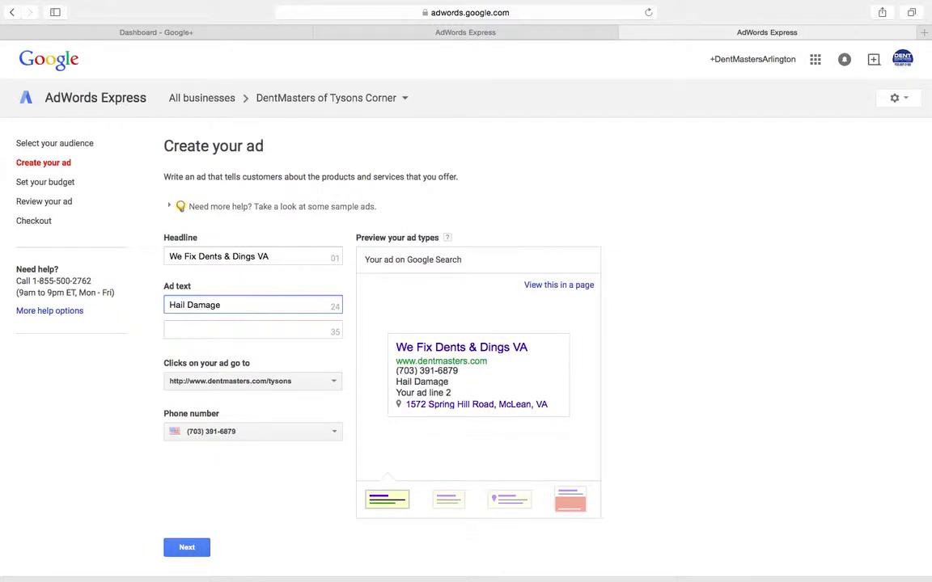
text(, Paintless De)
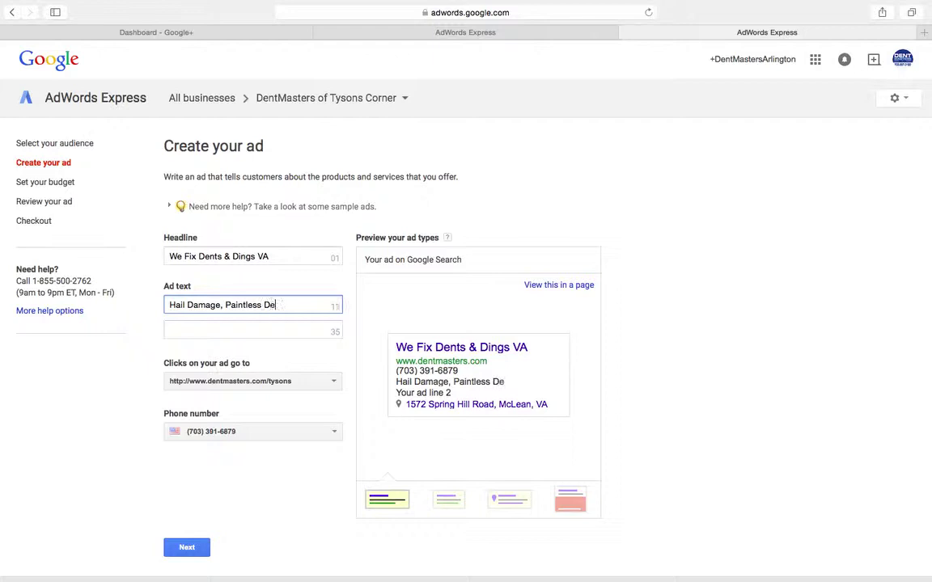
text(nt Removal)
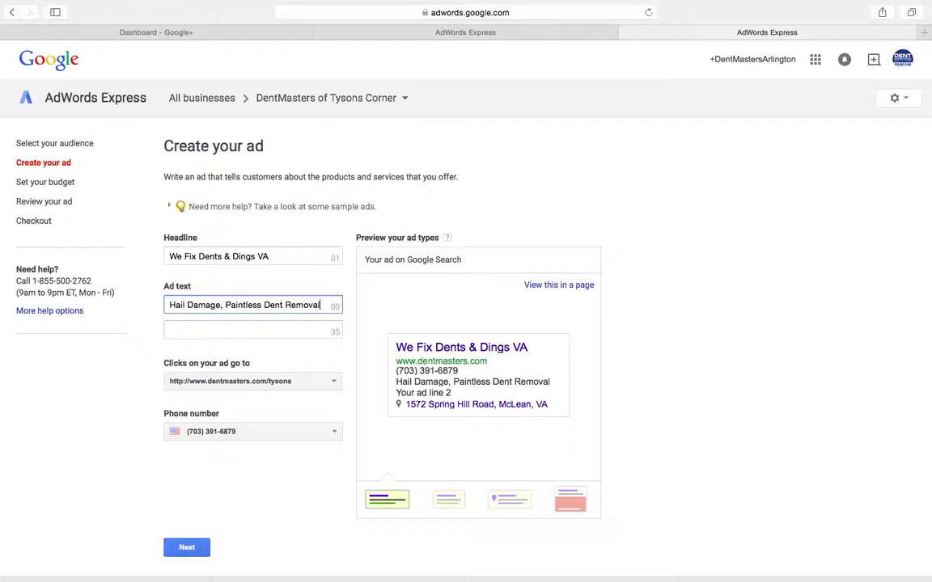
click(272, 332)
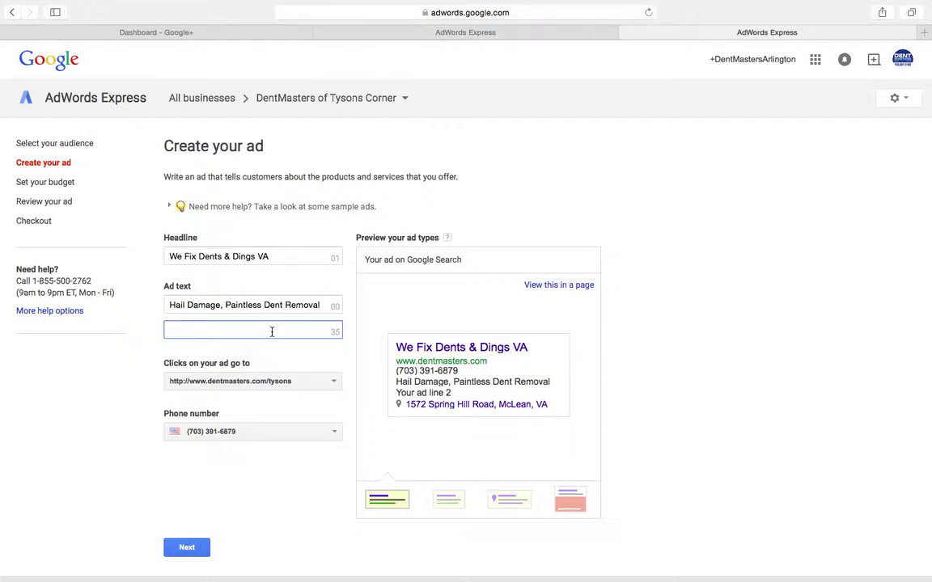
text(Call Today for )
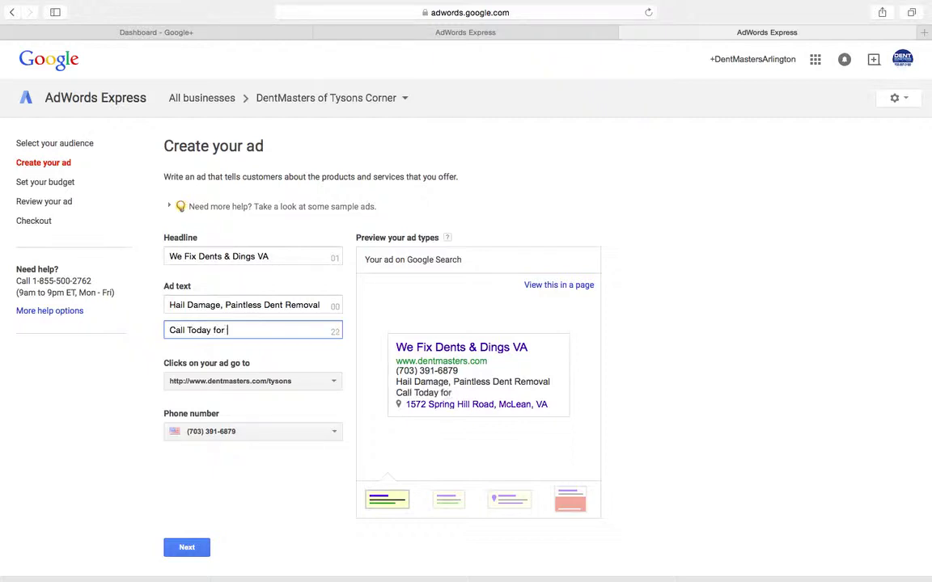
text(a Free Estimate)
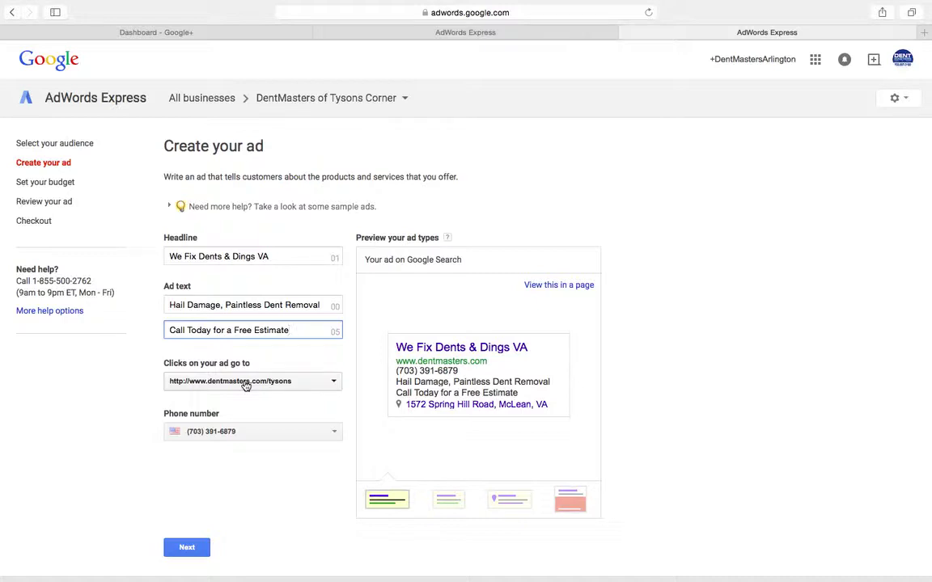
click(334, 383)
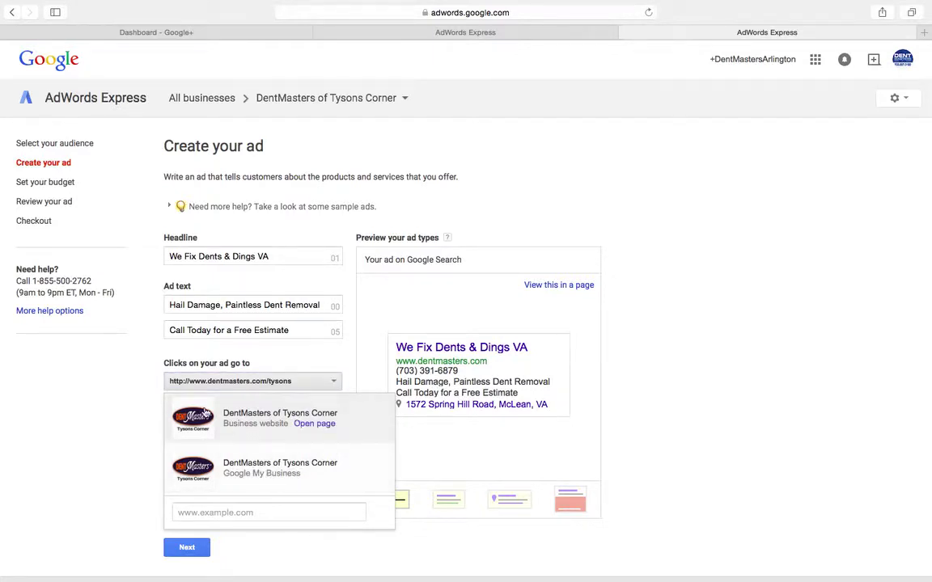
click(134, 388)
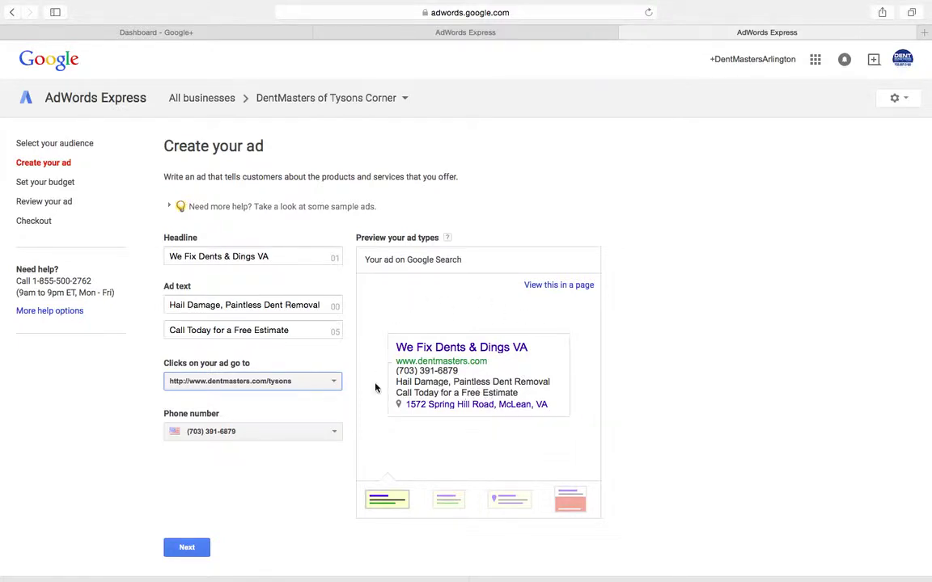
- Preview the ad on Mobile Search, Google Maps and Partner Sites, then save it
click(459, 501)
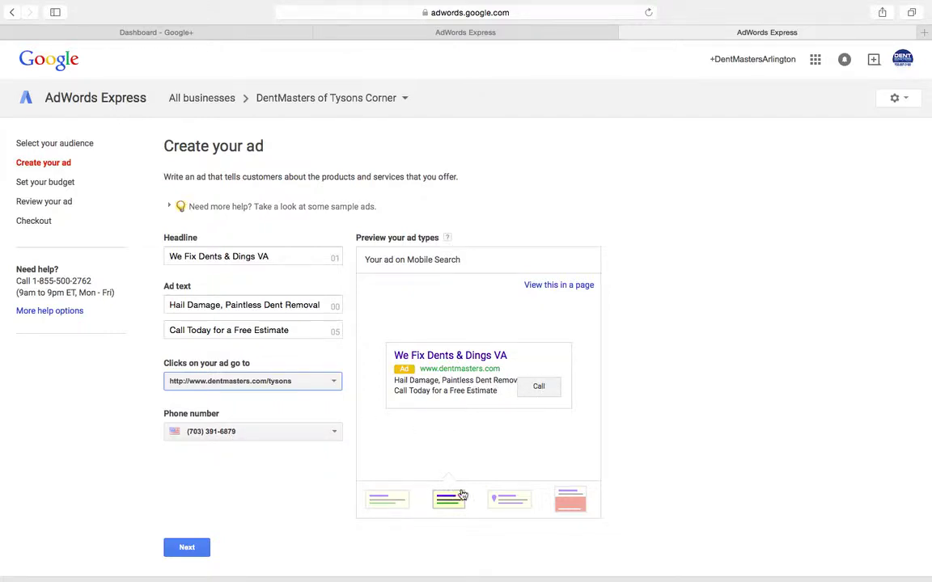
click(516, 501)
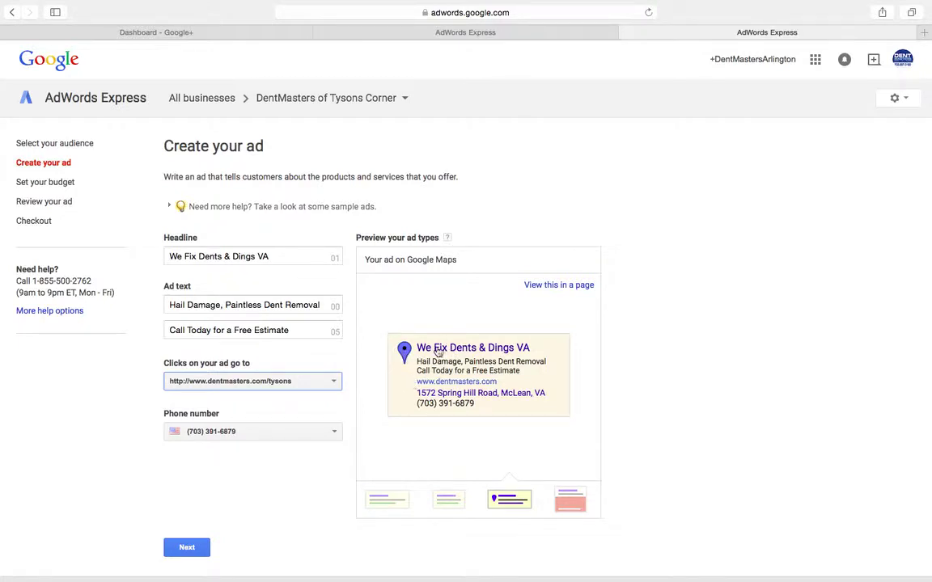
click(578, 501)
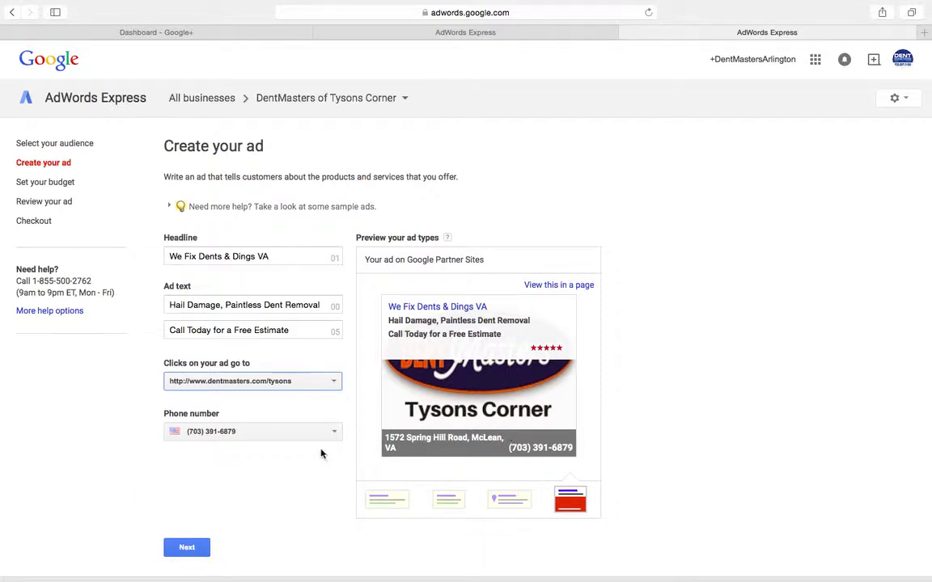
click(172, 555)
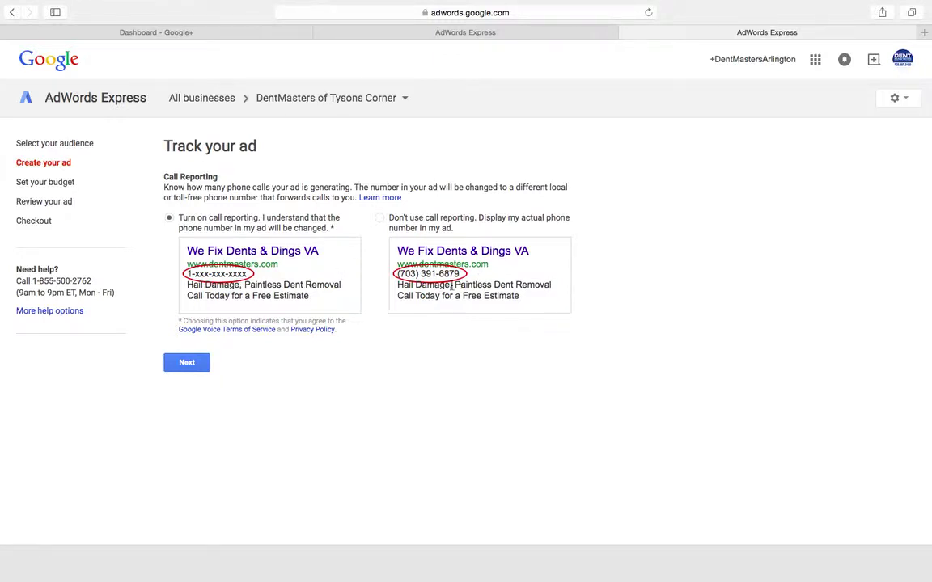
- Choose 'Don't use call reporting' to keep the real phone number, then continue
click(381, 218)
click(198, 365)
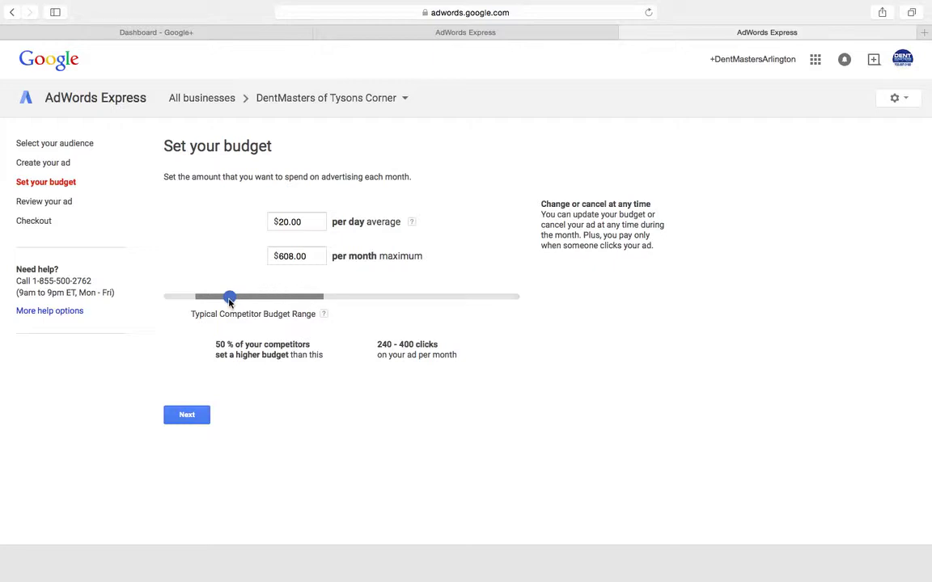
- Settle the budget slider at $7.72 per day ($234.70 monthly maximum) and save
drag(230, 297, 303, 302)
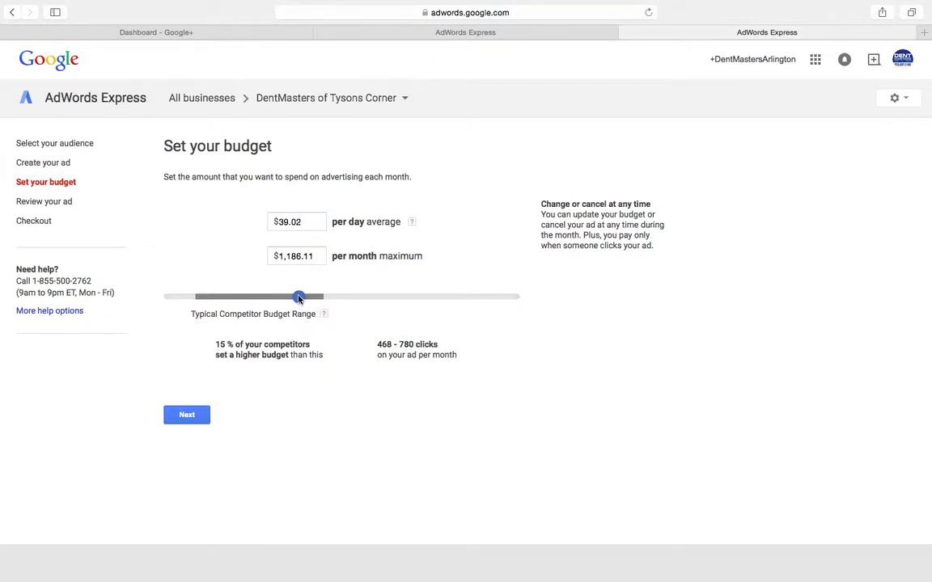
drag(298, 297, 184, 301)
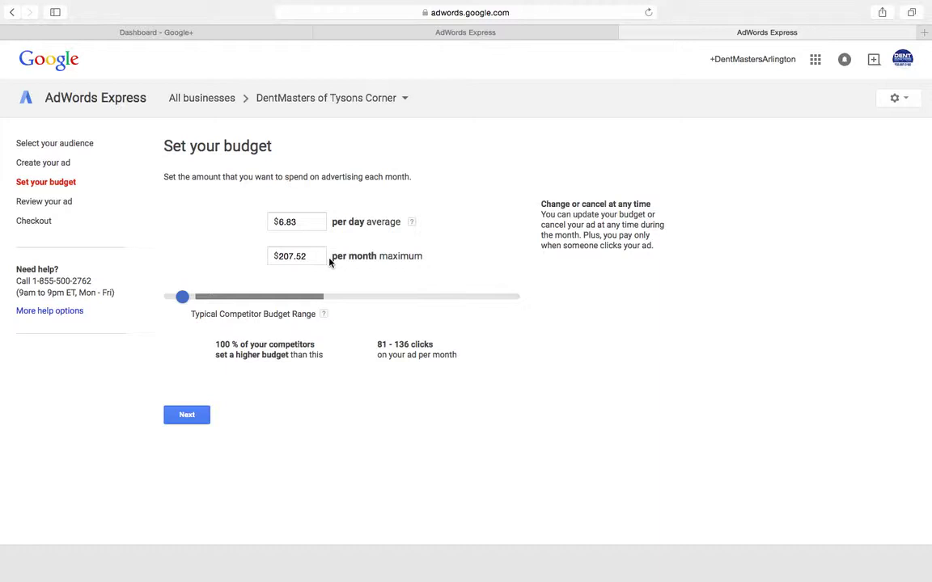
mouse_move(182, 297)
mouse_down()
mouse_move(217, 301)
mouse_move(186, 303)
mouse_up()
click(187, 416)
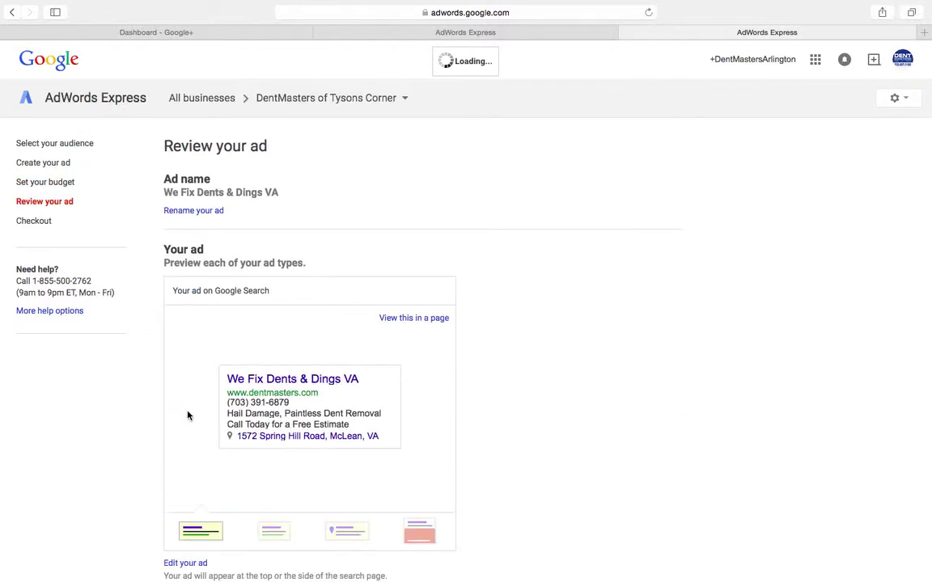
- Check the Search, Mobile, Maps and Partner Sites previews plus the audience and budget, then go to checkout
scroll(187, 415, down, 2)
scroll(187, 415, down, 1)
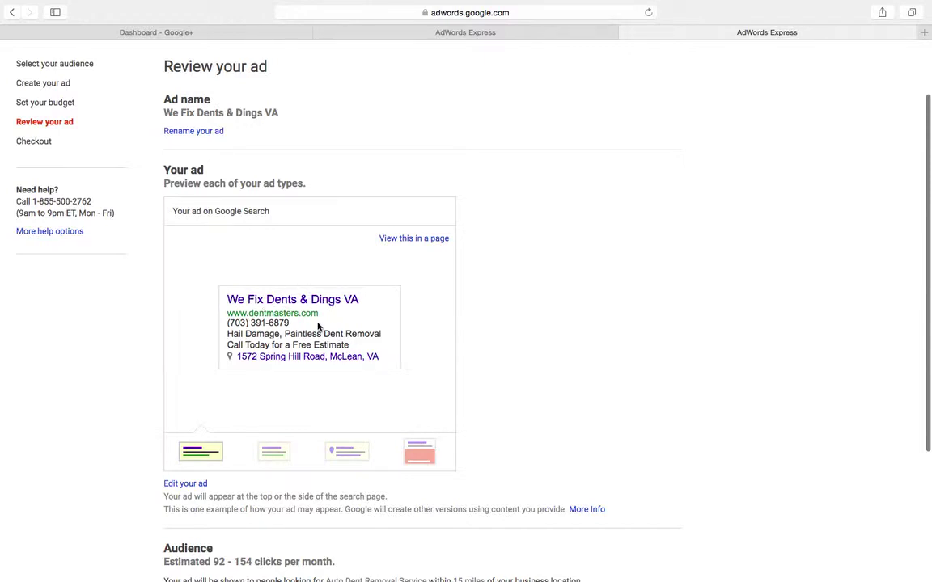
click(273, 451)
click(363, 453)
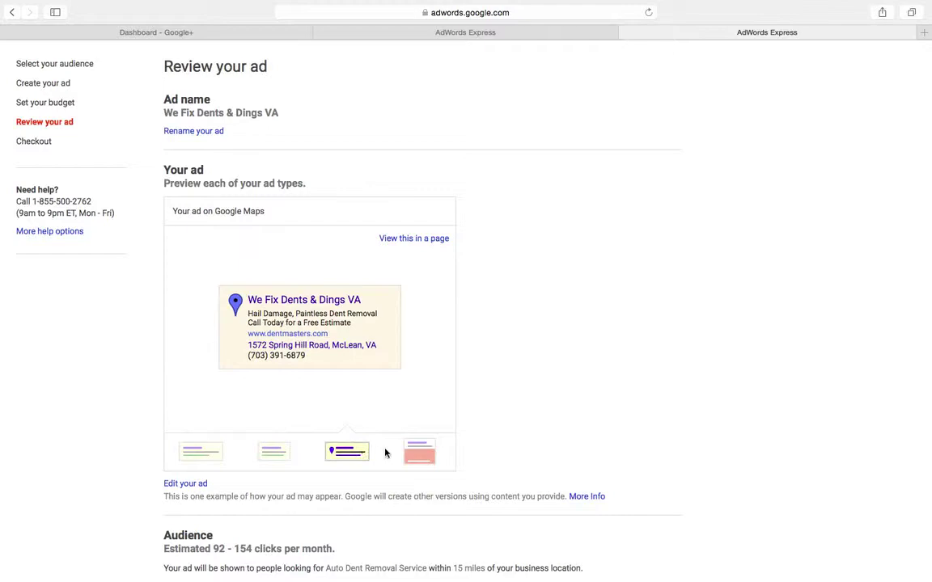
click(428, 457)
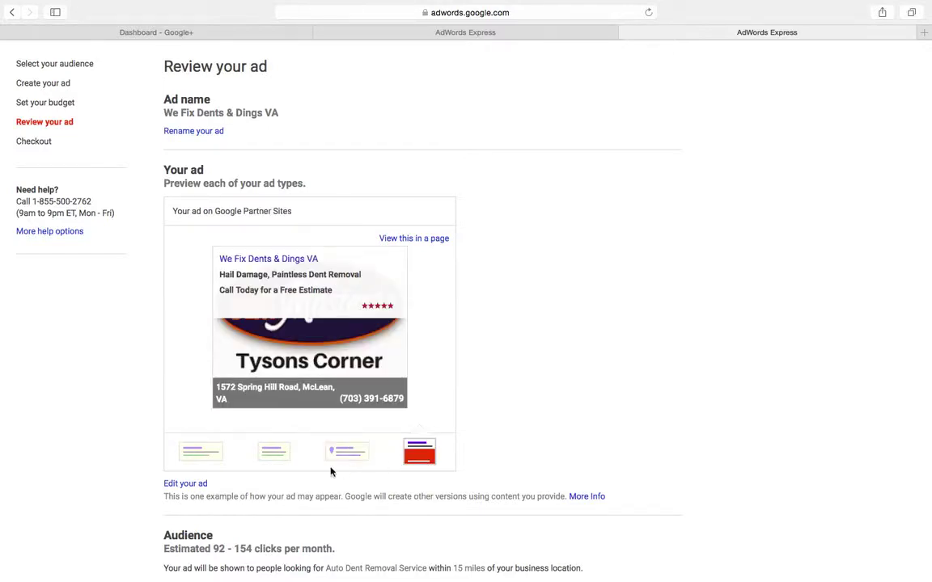
click(214, 456)
scroll(122, 469, down, 5)
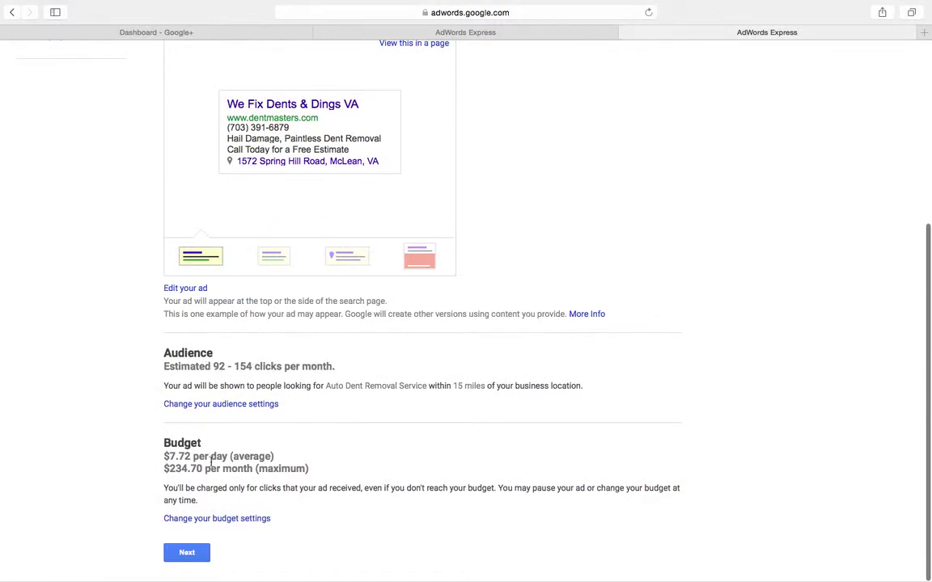
click(184, 557)
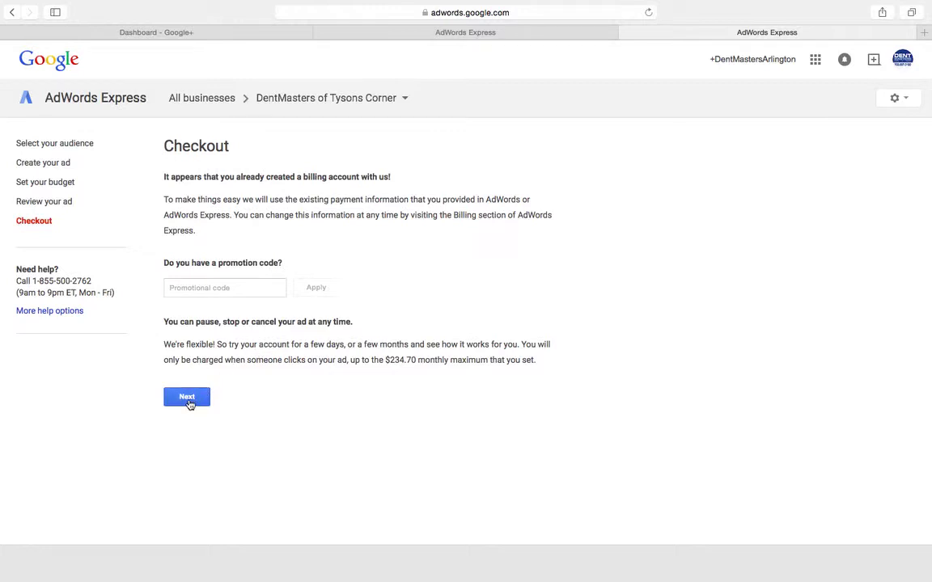
- Complete checkout to create the DentMasters ad, then view the active 'We Fix Dents & Dings VA' dashboard
click(188, 399)
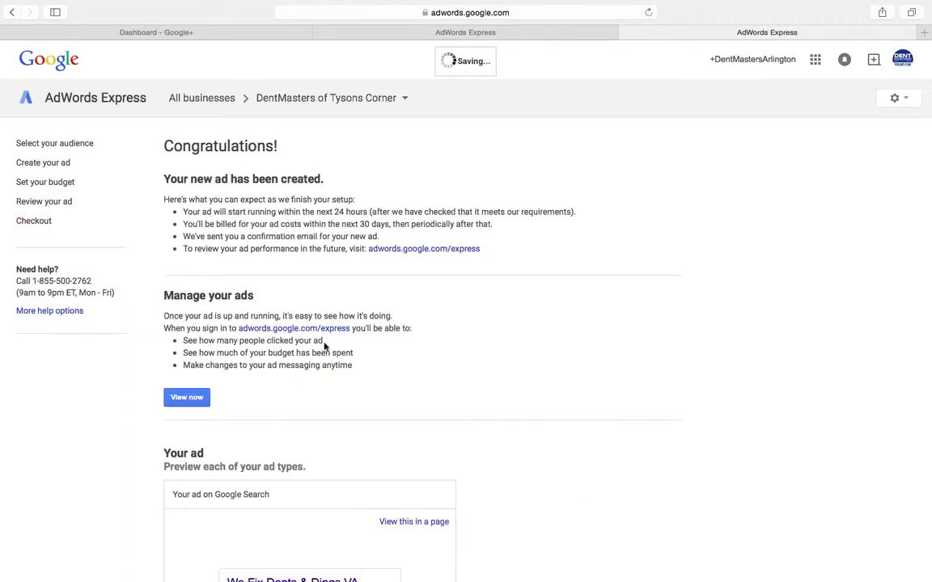
scroll(495, 380, down, 3)
scroll(495, 380, up, 3)
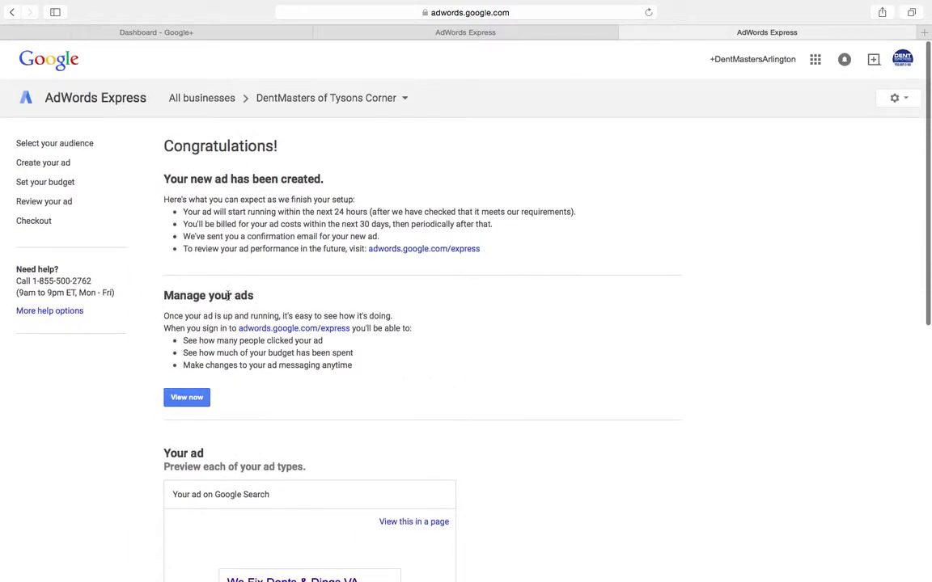
click(193, 398)
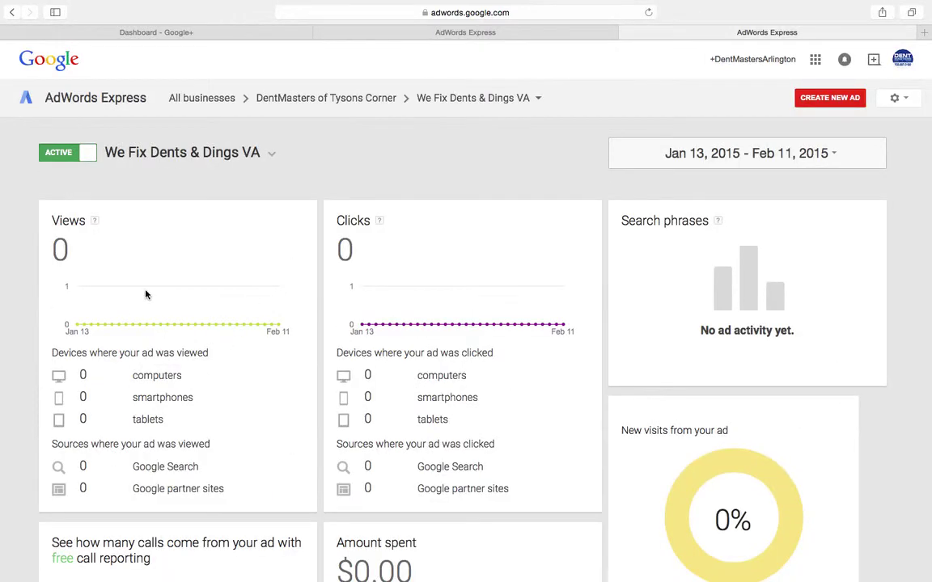
scroll(229, 349, down, 4)
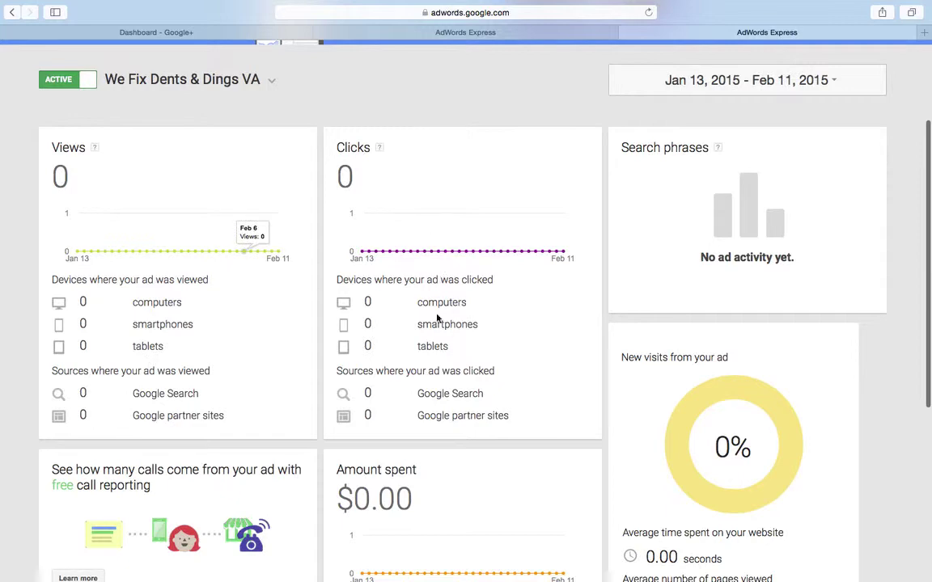
scroll(474, 320, down, 5)
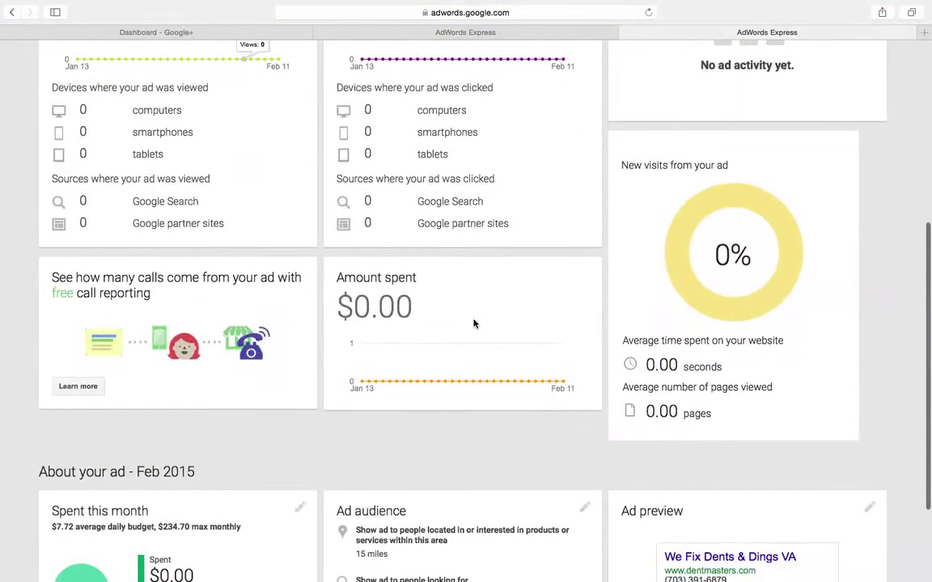
scroll(474, 324, down, 2)
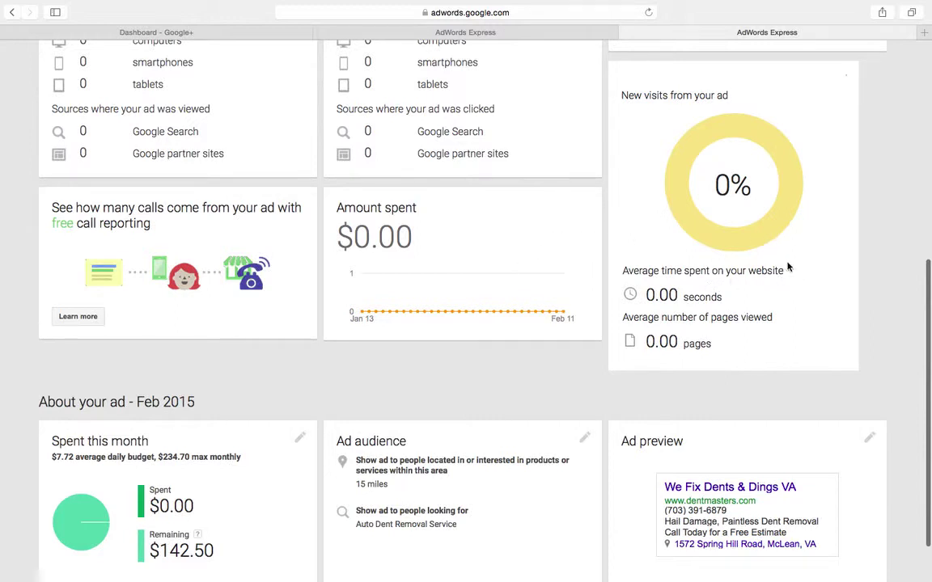
scroll(787, 262, down, 2)
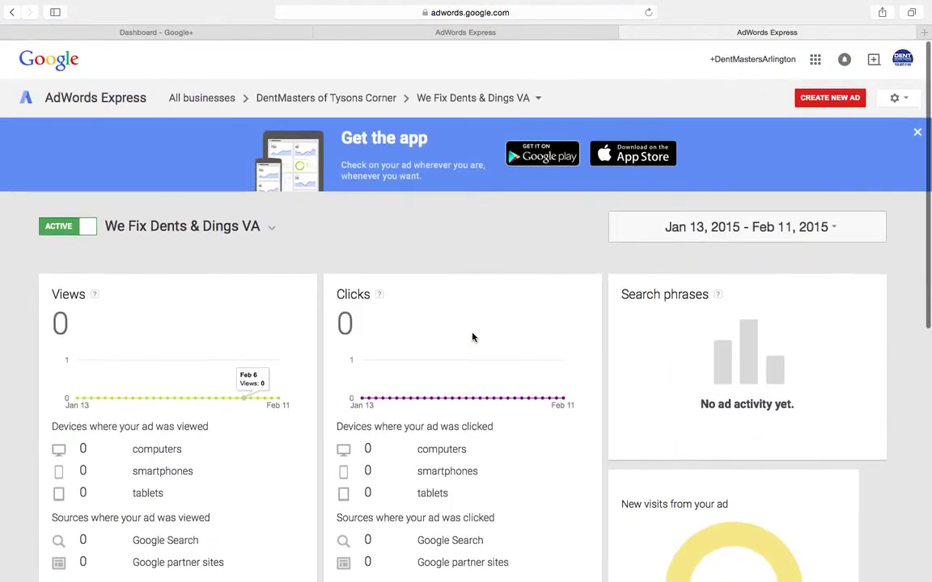
scroll(473, 338, down, 4)
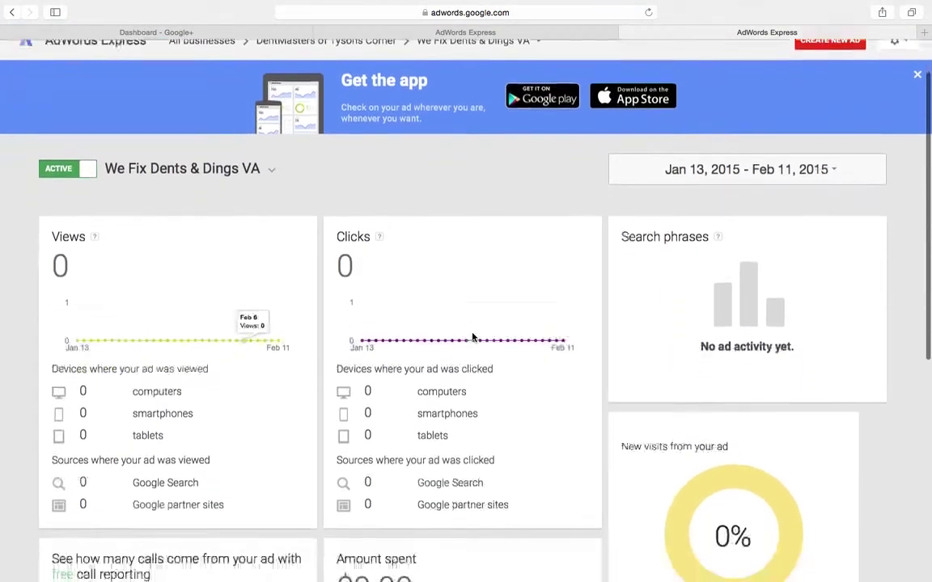
scroll(473, 338, down, 4)
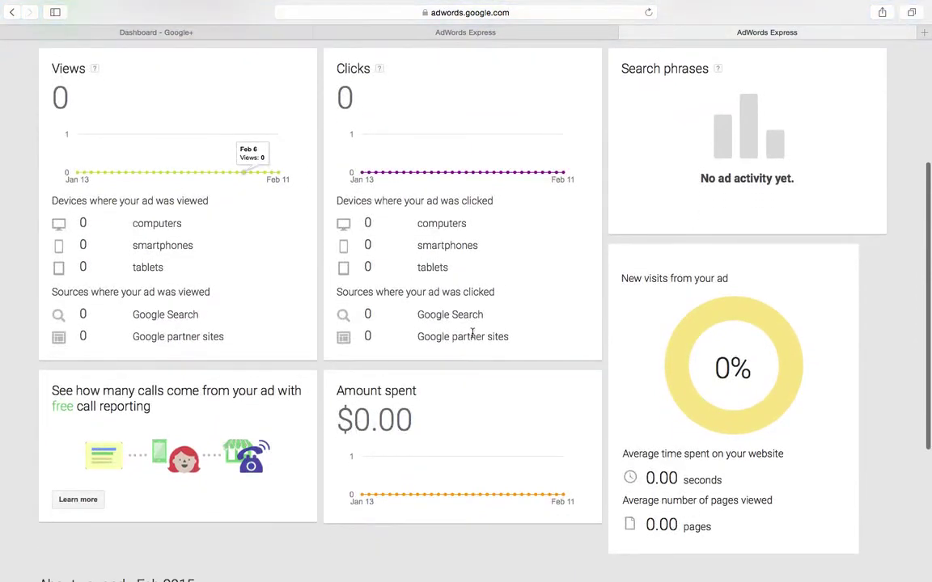
scroll(473, 333, down, 3)
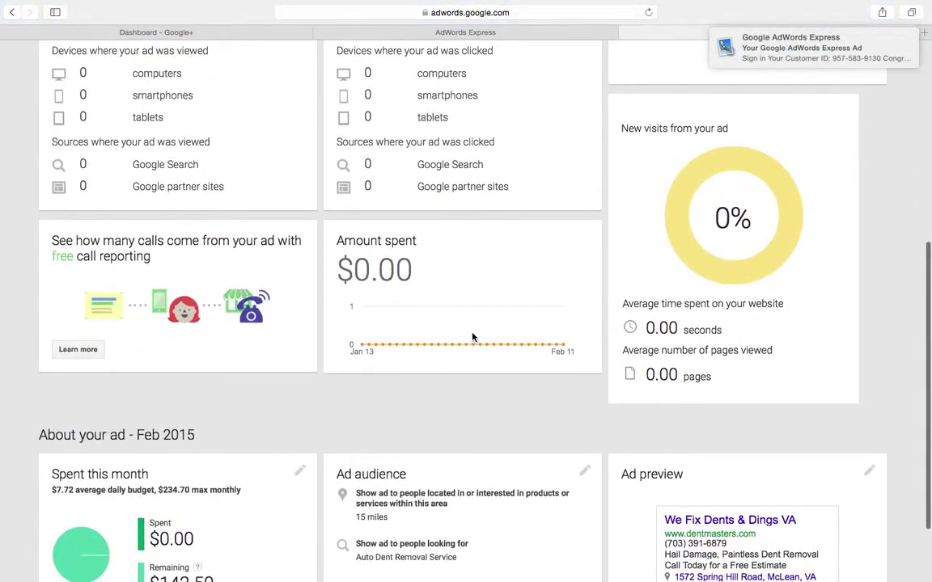
scroll(473, 338, down, 3)
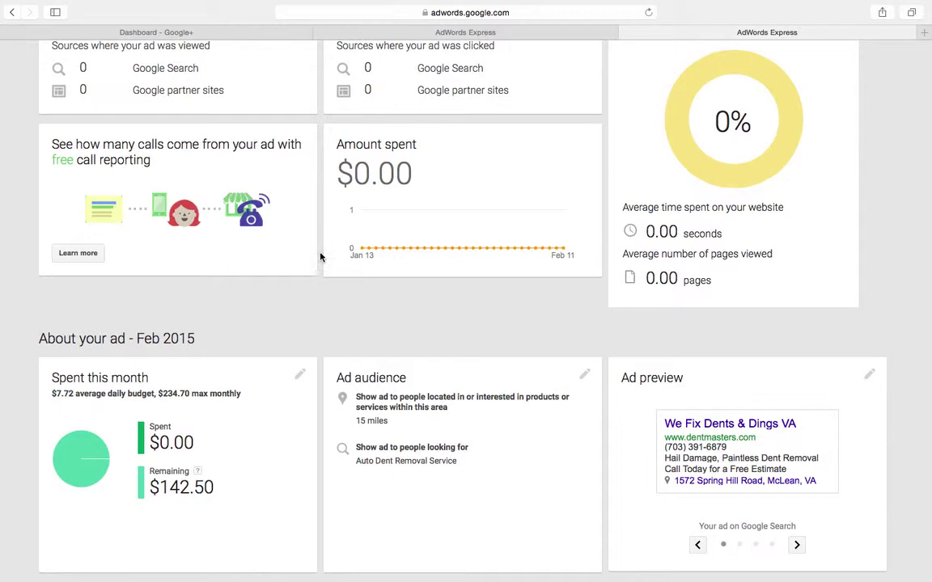
scroll(320, 257, up, 10)
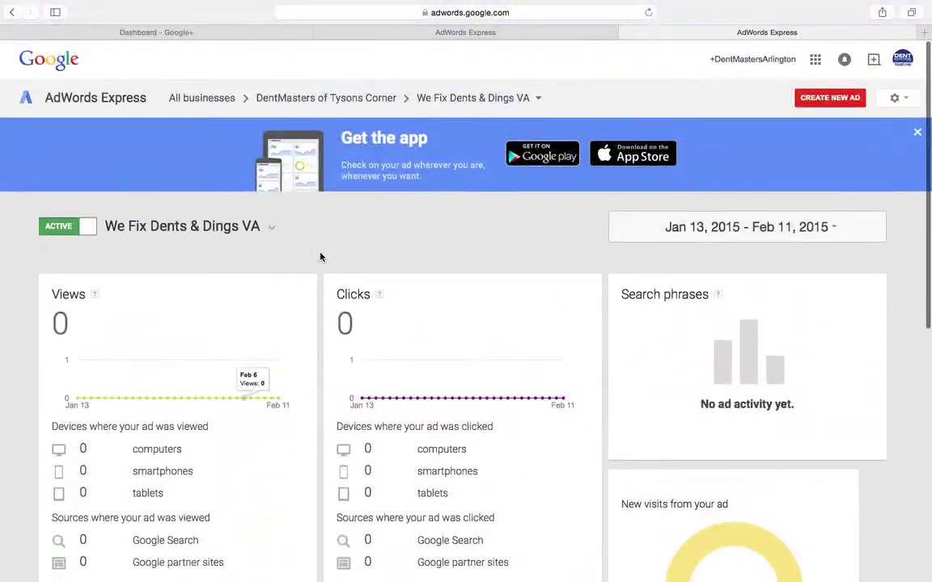